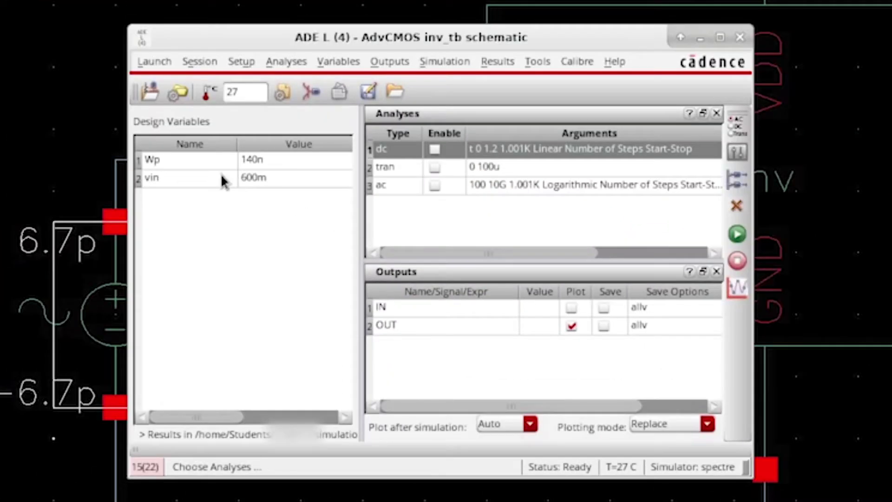
# Step: Enable the 0–1.2 V dc sweep on vin and run it to plot the /OUT transfer curve
pyautogui.click(353, 216)
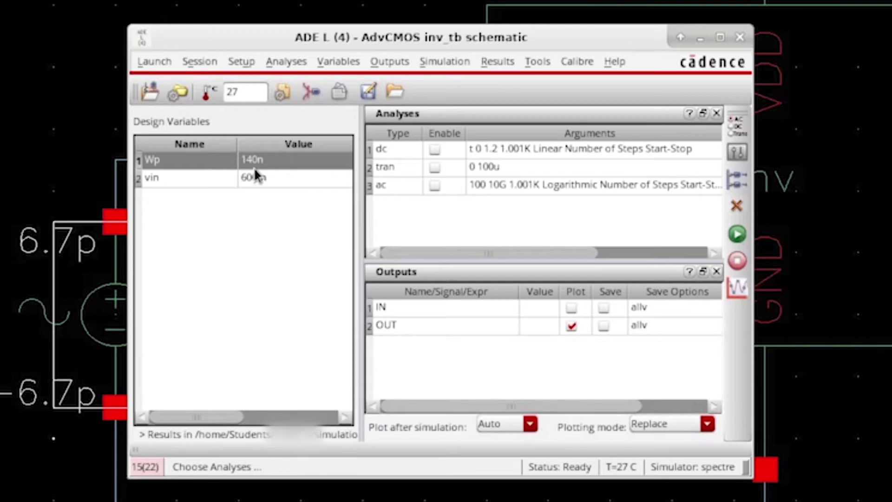
pyautogui.click(211, 179)
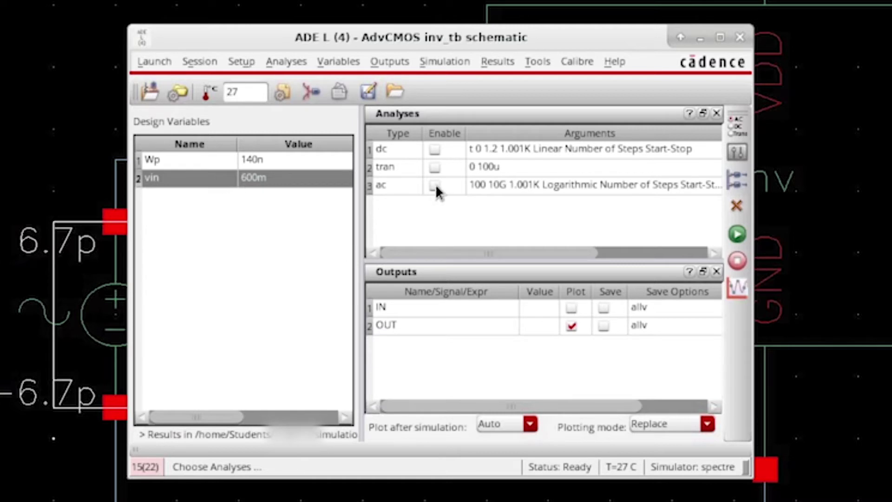
pyautogui.click(433, 150)
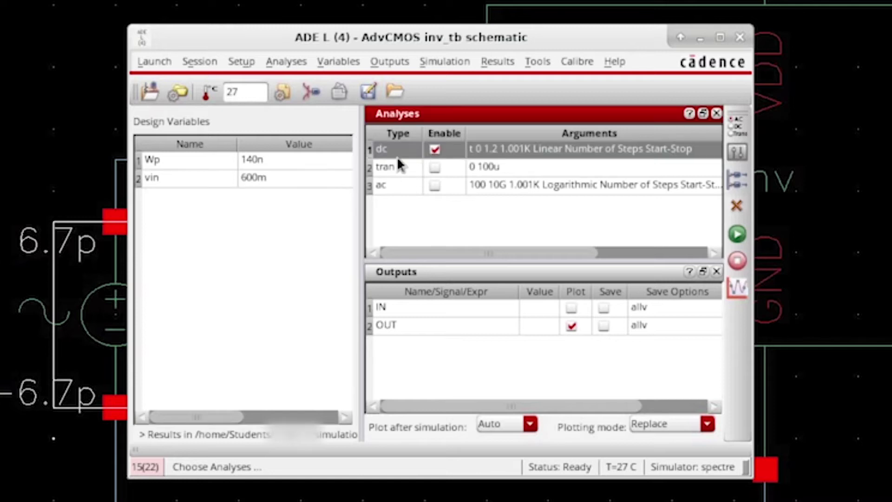
pyautogui.click(730, 235)
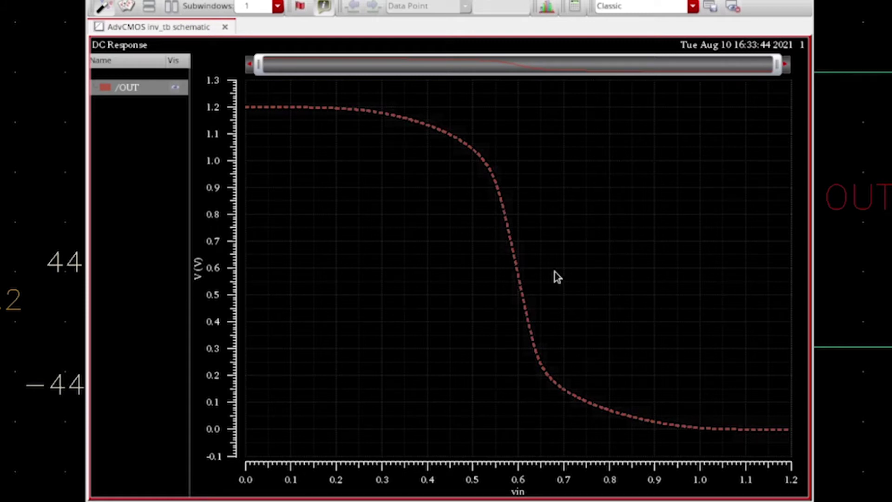
pyautogui.moveTo(517, 276)
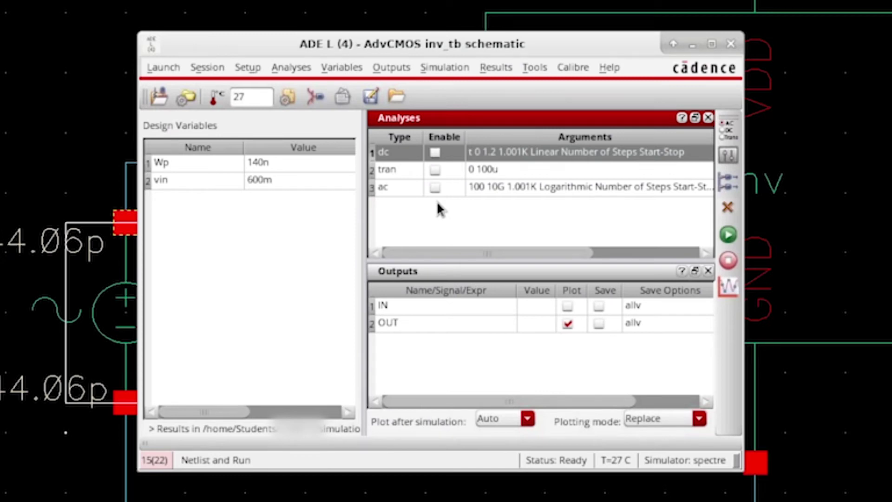
# Step: Enable the 100–10G logarithmic ac analysis and run it to plot /OUT magnitude
pyautogui.click(435, 187)
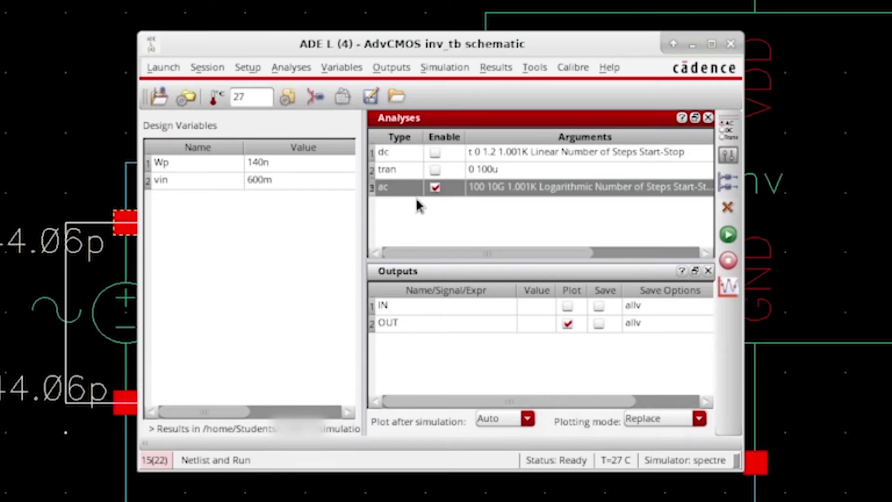
pyautogui.click(727, 235)
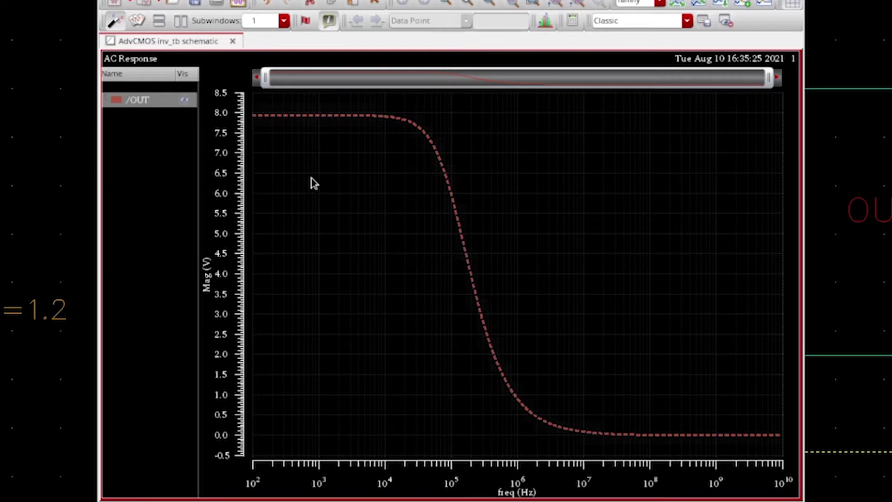
pyautogui.moveTo(299, 117)
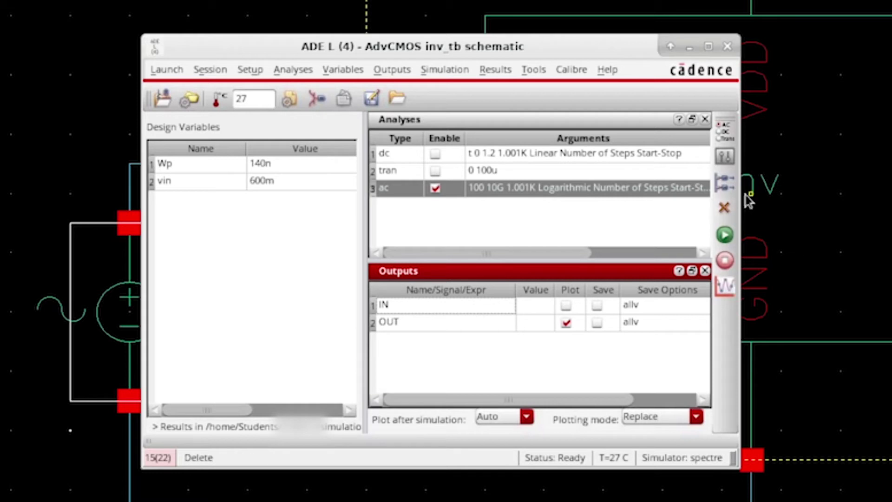
# Step: Add a new output named 'Gain' and bring up the calculator for its expression
pyautogui.click(724, 188)
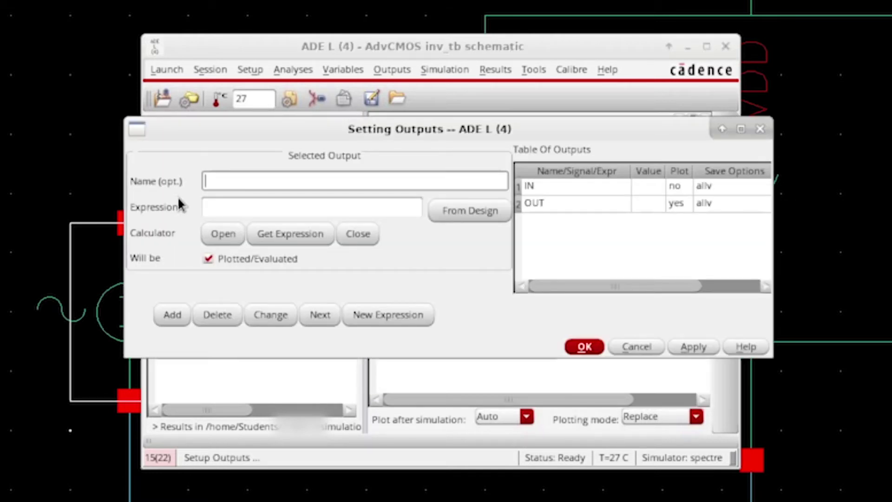
pyautogui.write('Gai')
pyautogui.write('n')
pyautogui.click(208, 205)
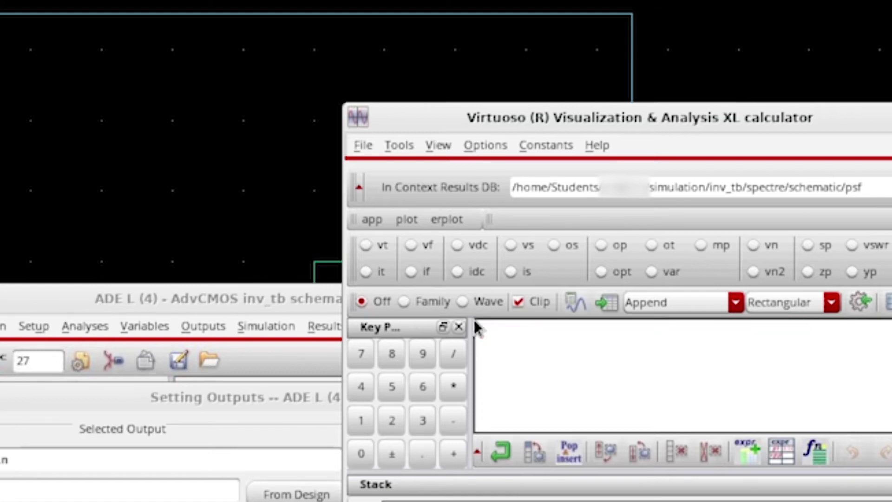
# Step: Build VF("/OUT") from the OUT net with vf selected and plot its magnitude
pyautogui.click(413, 247)
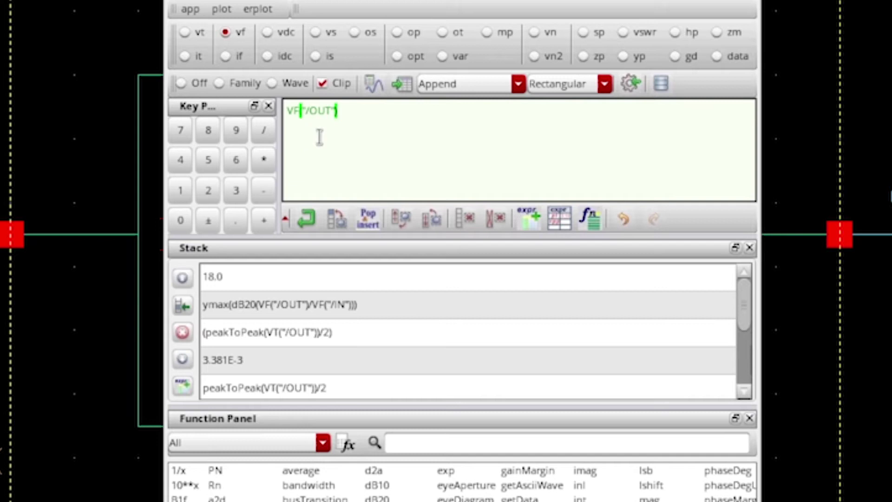
pyautogui.click(374, 91)
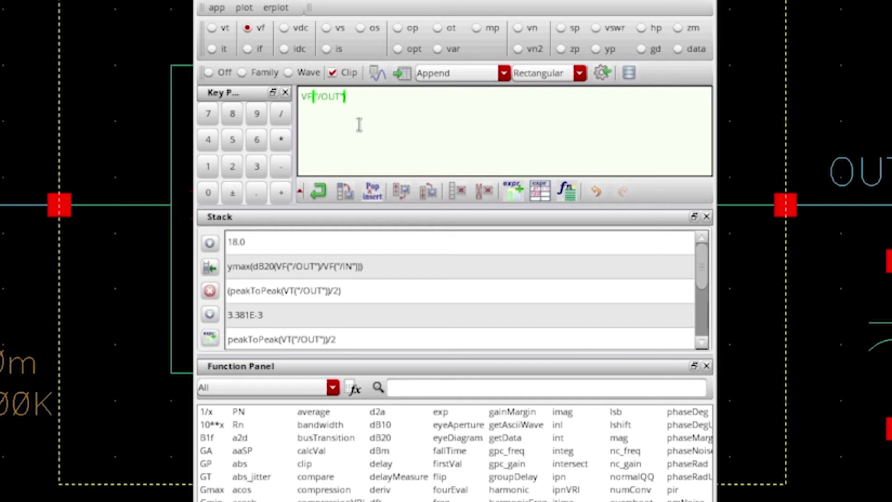
# Step: Edit the buffer into the ratio VF("/OUT")/VF("/IN") and select the whole expression
pyautogui.moveTo(369, 108); pyautogui.dragTo(285, 84)
pyautogui.hotkey('ctrl', 'z')
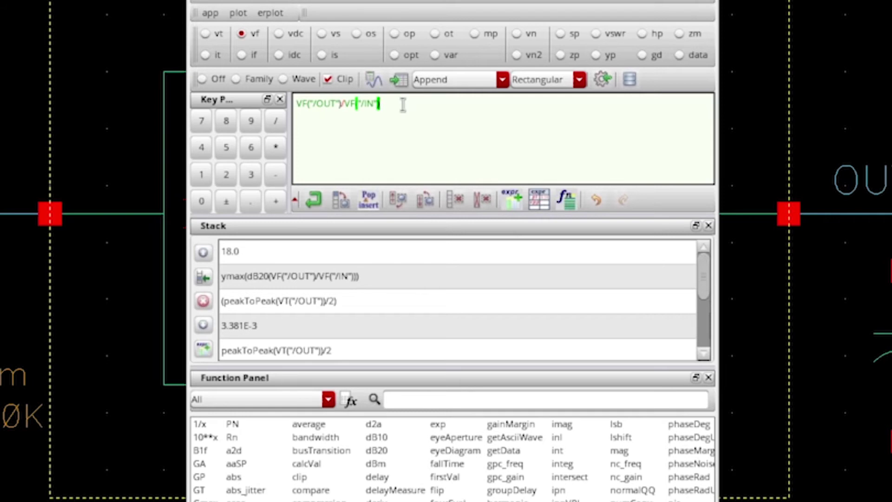
pyautogui.moveTo(388, 103); pyautogui.dragTo(293, 103)
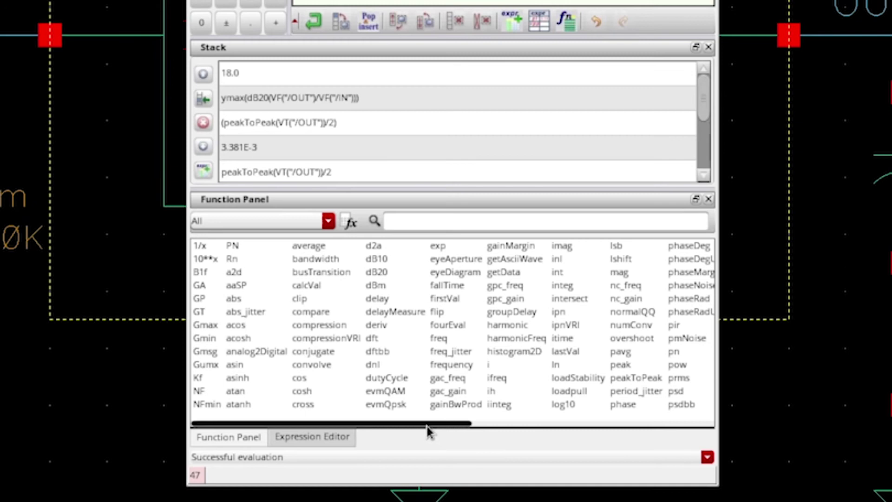
pyautogui.moveTo(427, 425); pyautogui.dragTo(344, 427)
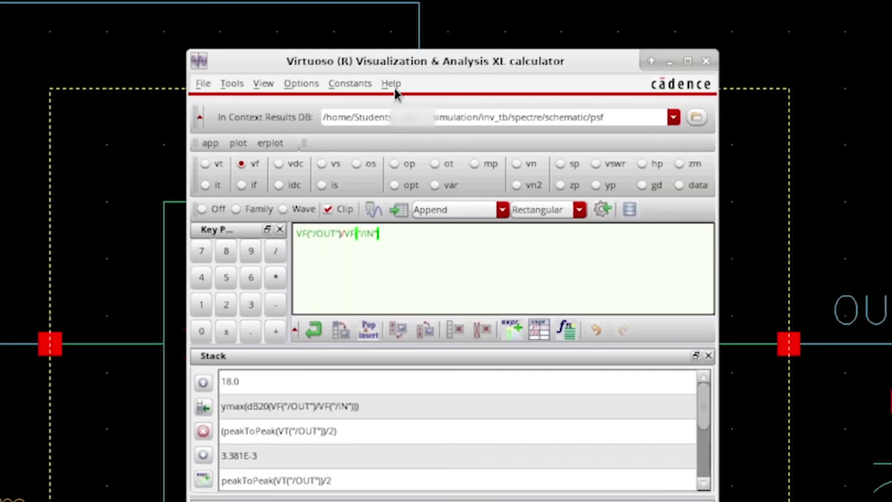
# Step: Open the ViVA XL User Guide and go to Appendix B's Calculator Functions reference
pyautogui.click(394, 84)
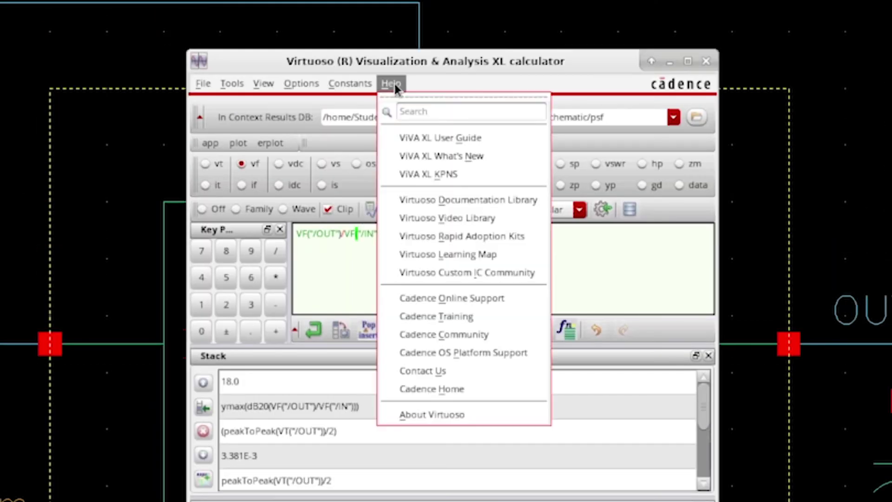
pyautogui.click(503, 141)
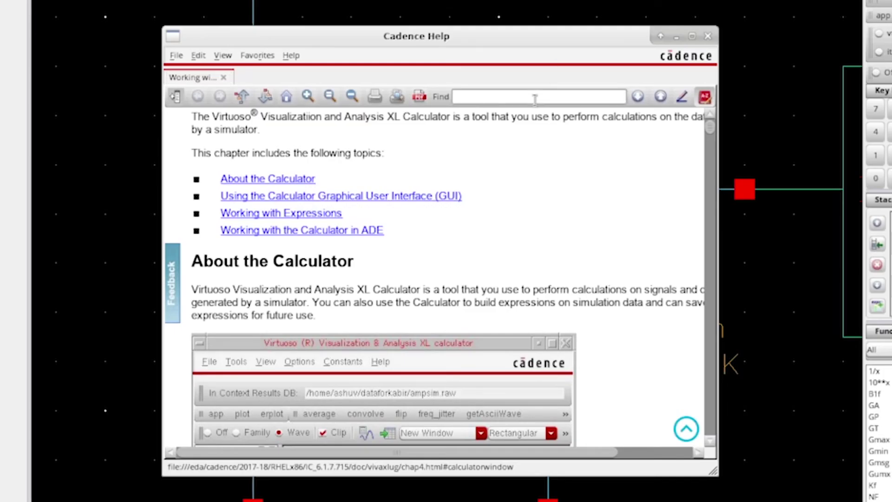
pyautogui.write('Appendix B')
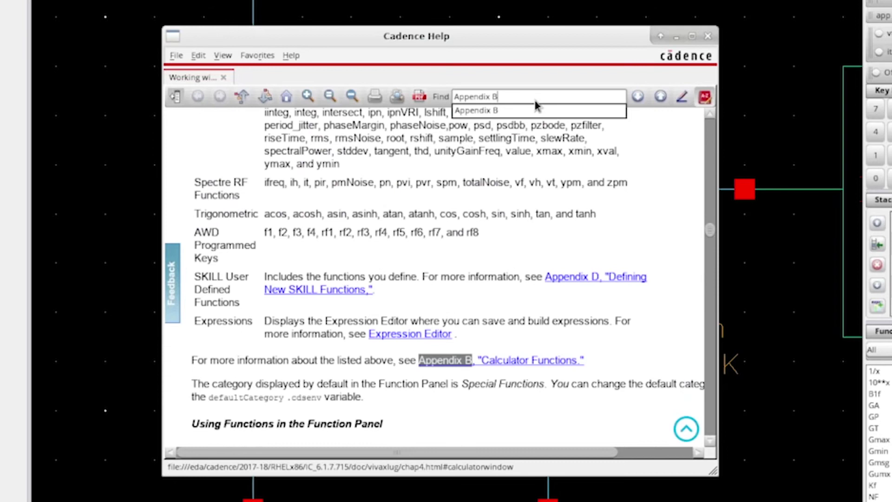
pyautogui.click(514, 364)
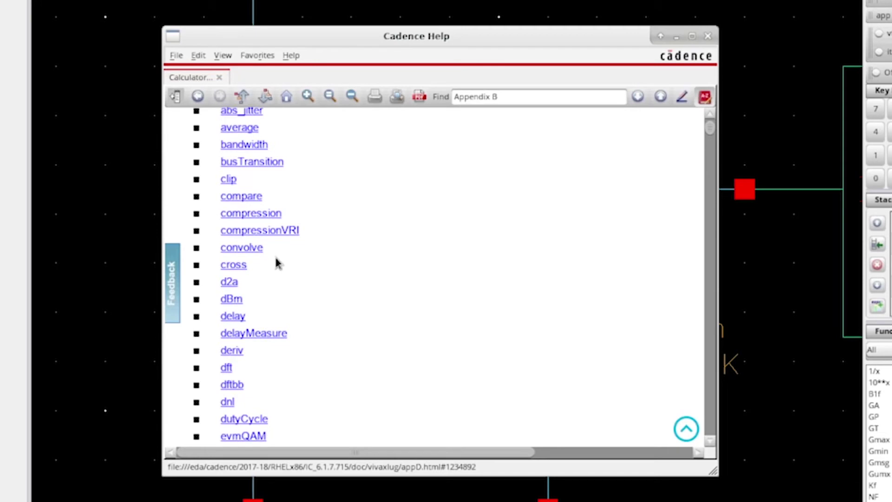
# Step: Find the fallTime function entry and read through its description
pyautogui.scroll(-2, 260, 269)
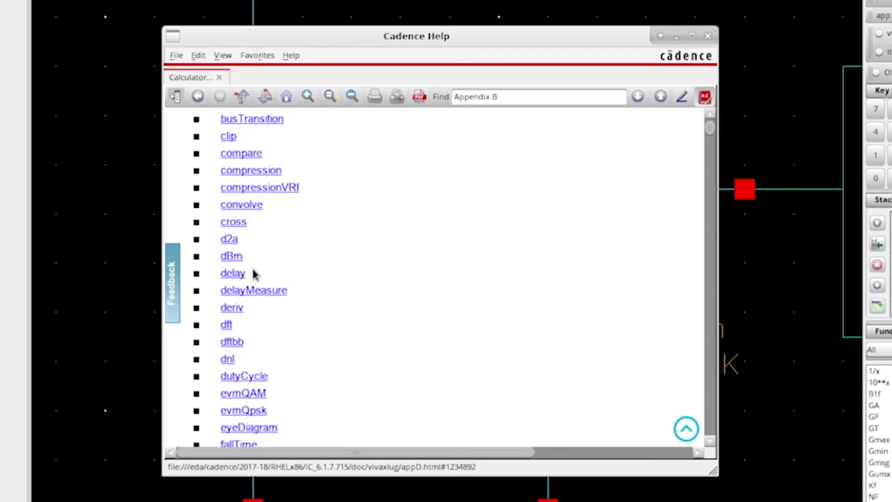
pyautogui.scroll(-4, 255, 274)
pyautogui.scroll(-2, 254, 274)
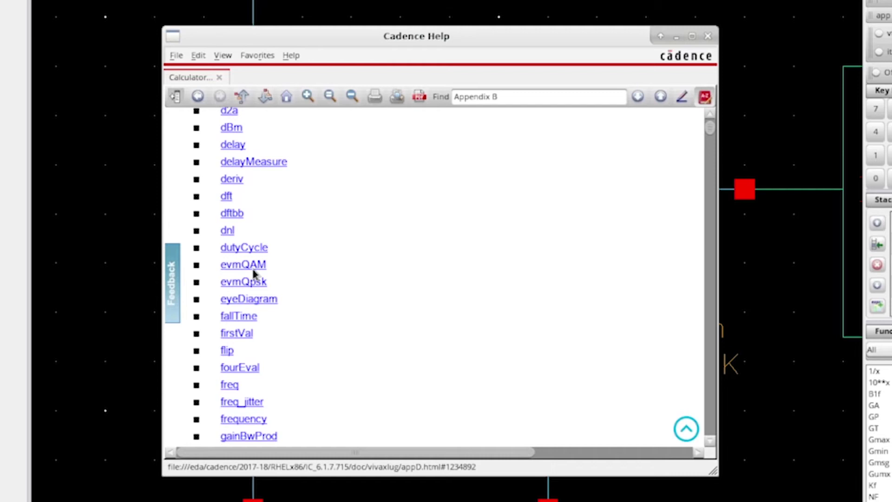
pyautogui.scroll(-6, 254, 275)
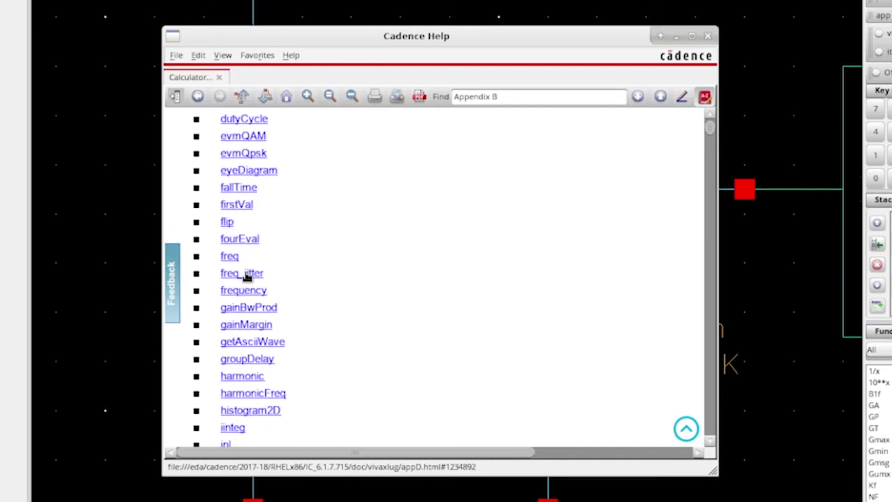
pyautogui.click(239, 187)
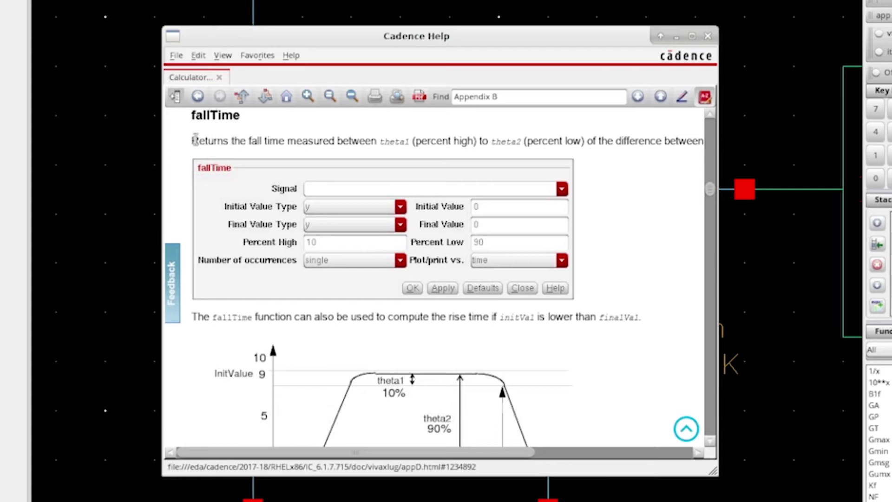
pyautogui.scroll(-8, 418, 251)
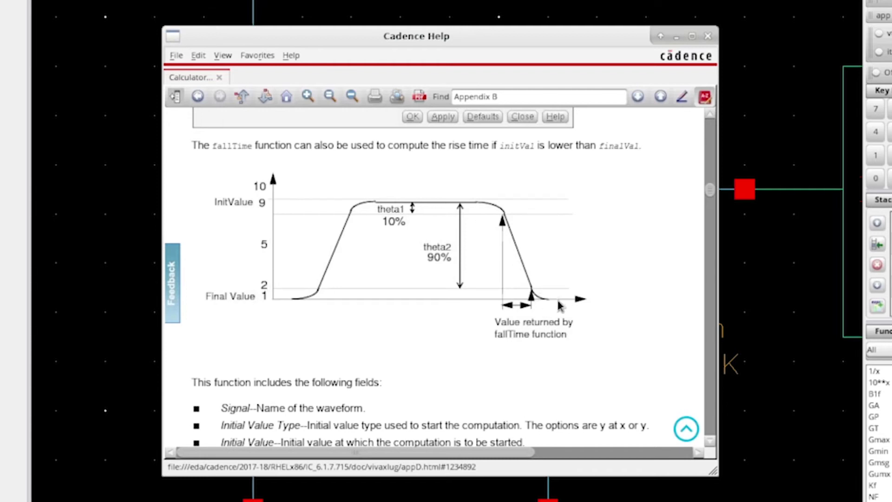
pyautogui.scroll(-20, 557, 297)
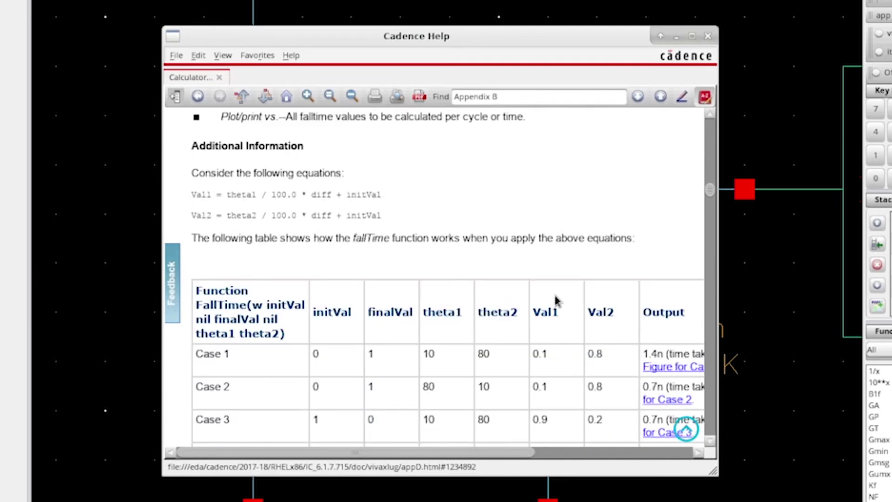
pyautogui.scroll(-15, 556, 300)
pyautogui.scroll(3, 257, 219)
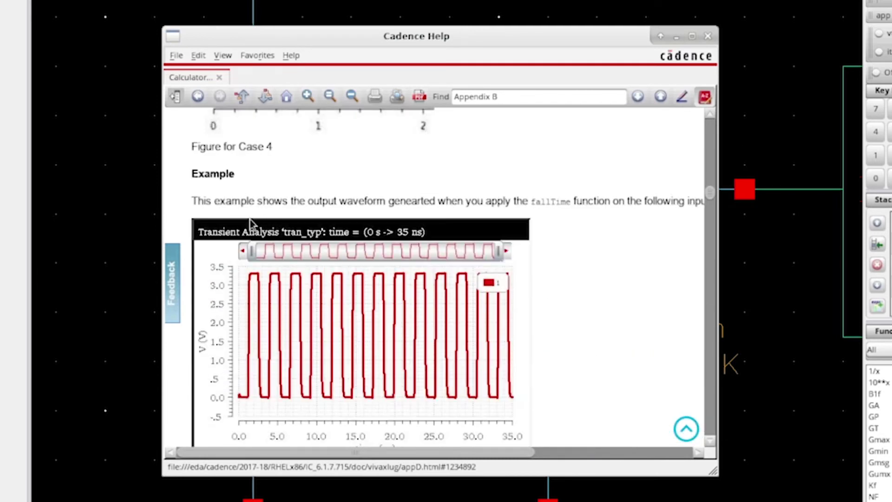
pyautogui.scroll(-2, 250, 222)
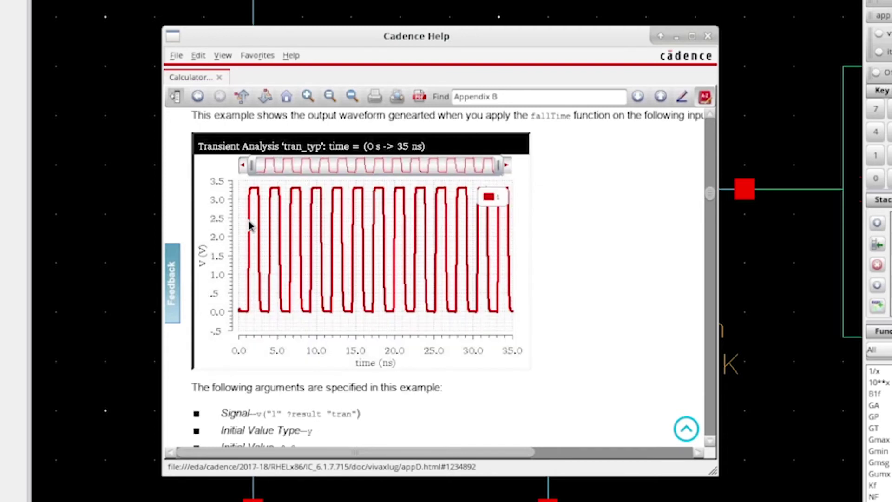
pyautogui.scroll(-3, 248, 220)
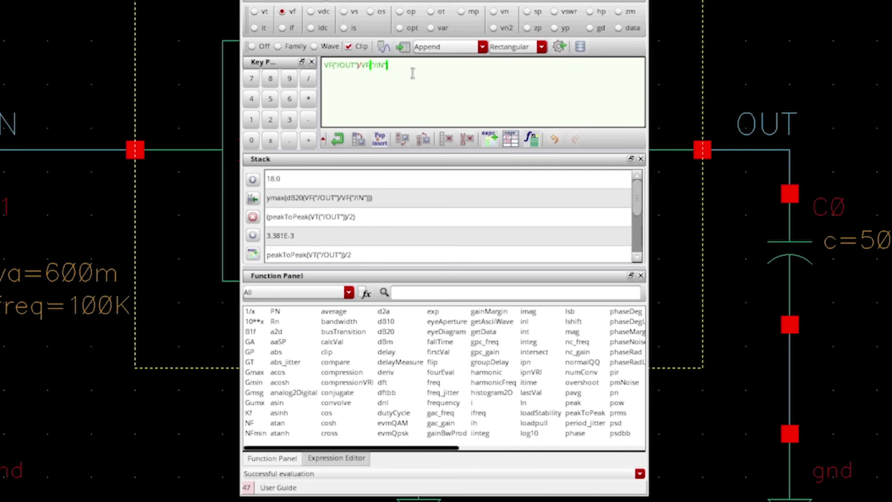
pyautogui.moveTo(404, 72); pyautogui.dragTo(312, 62)
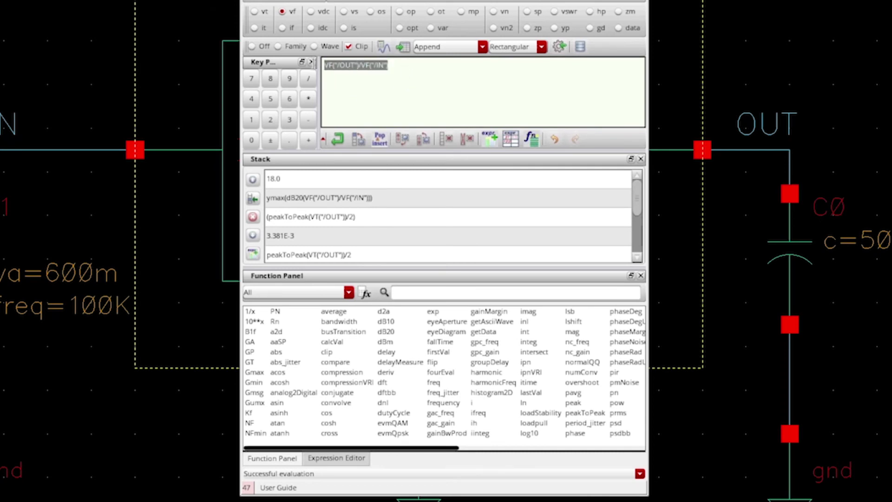
pyautogui.click(450, 76)
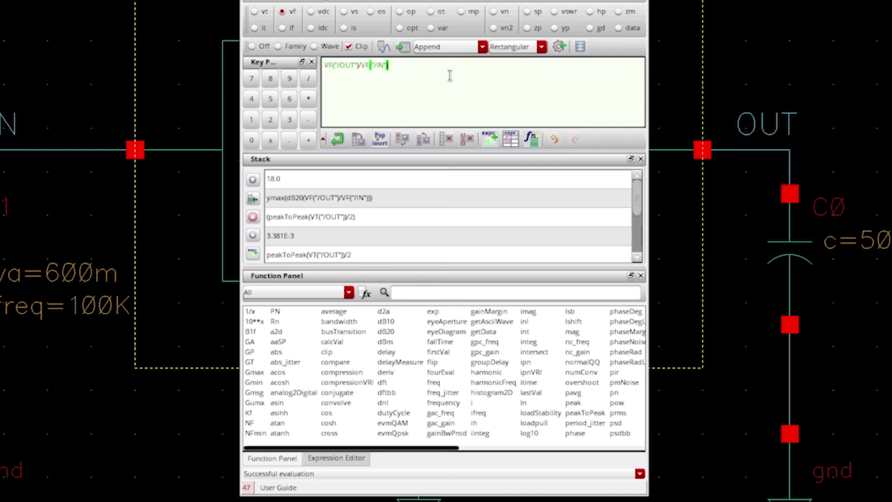
# Step: Wrap the ratio in dB20 to get dB20(VF("/OUT")/VF("/IN")), about 18 dB
pyautogui.click(411, 333)
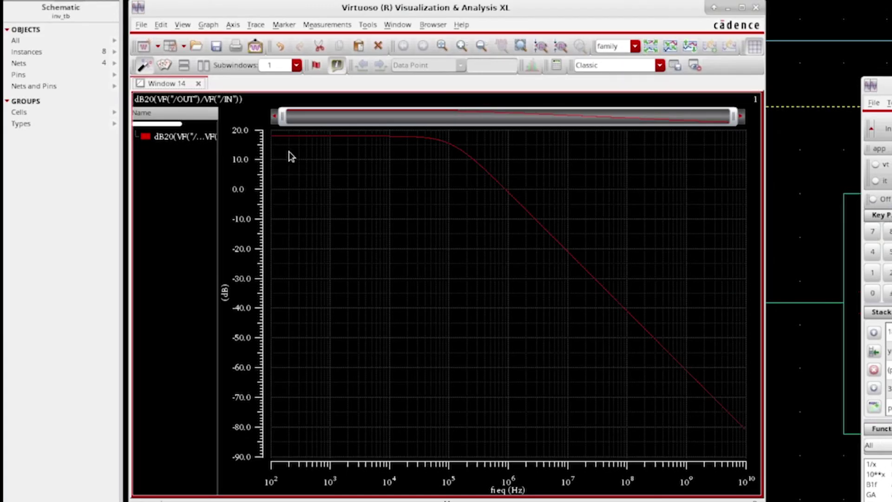
pyautogui.moveTo(299, 137)
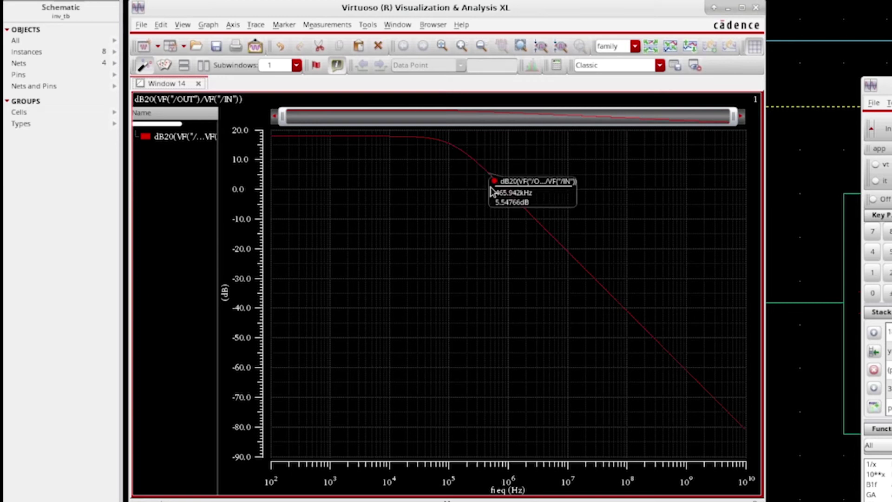
pyautogui.click(532, 237)
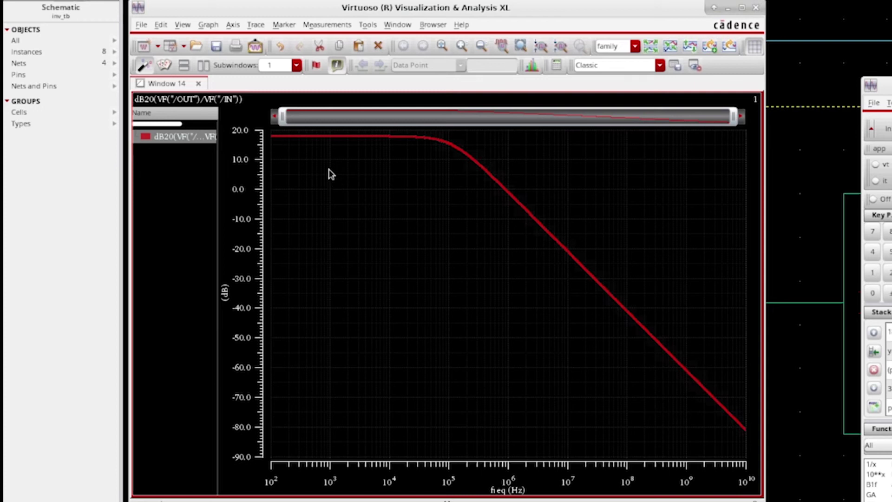
# Step: Apply ymax to the dB gain, evaluate it as 18.0, and recall it from the Stack
pyautogui.moveTo(344, 135)
pyautogui.moveTo(342, 141)
pyautogui.click(729, 46)
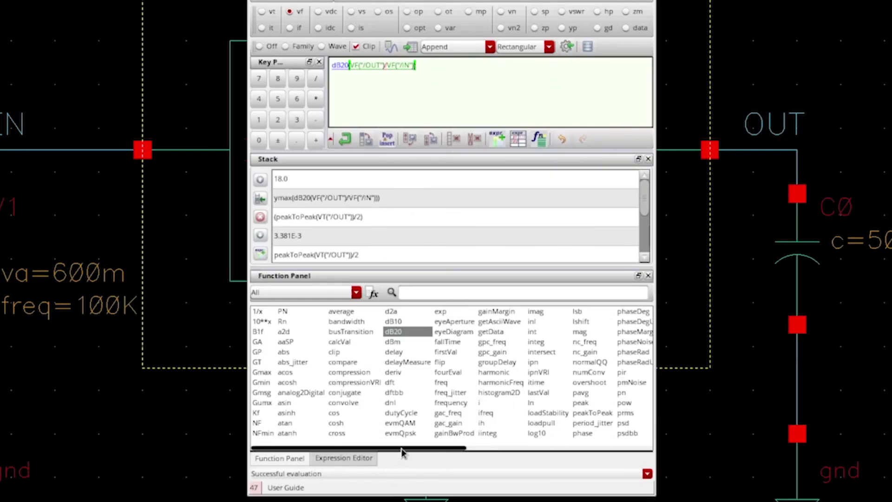
pyautogui.moveTo(400, 448); pyautogui.dragTo(609, 460)
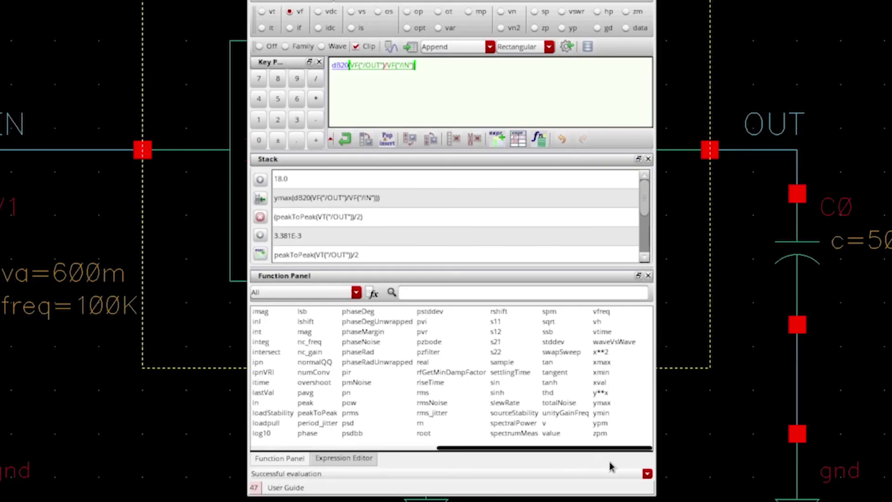
pyautogui.doubleClick(601, 403)
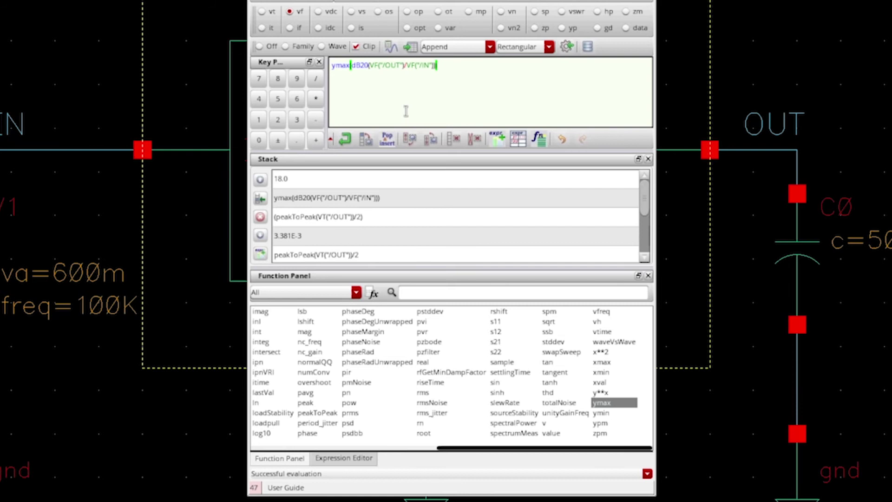
pyautogui.click(393, 48)
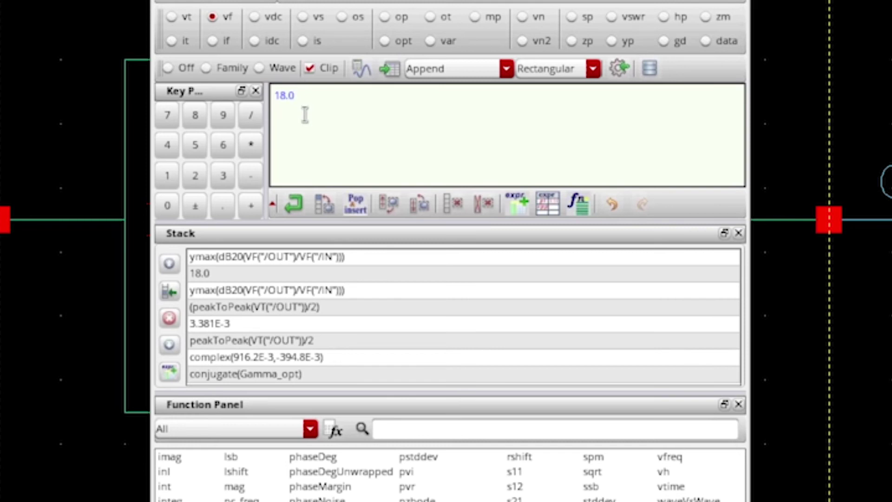
pyautogui.click(359, 260)
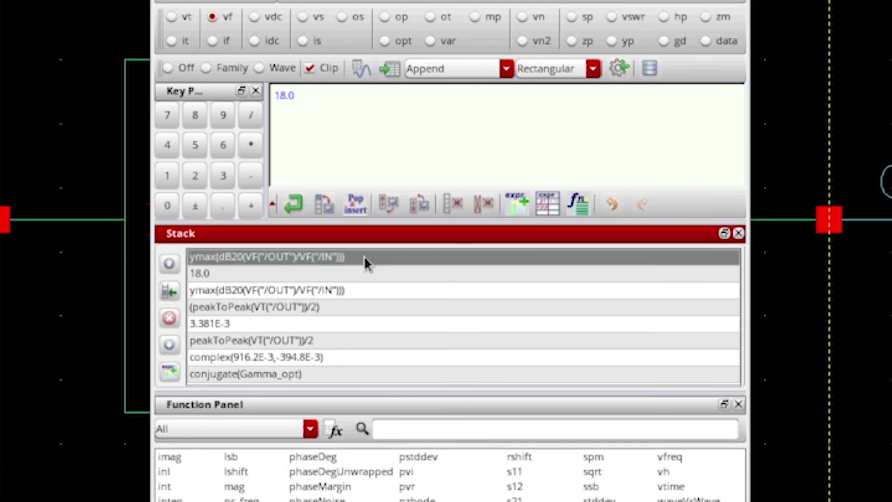
pyautogui.doubleClick(364, 258)
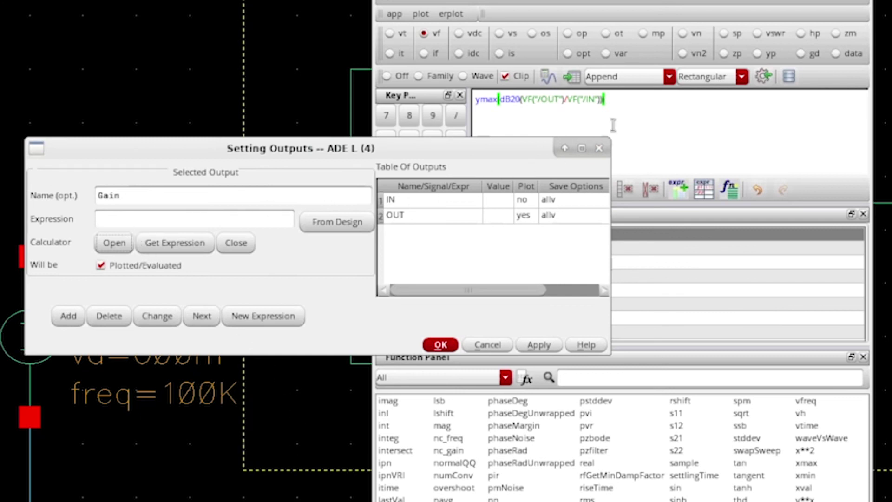
# Step: Load ymax(dB20(VF("/OUT")/VF("/IN"))) into the Gain output via Get Expression and save it
pyautogui.click(626, 104)
pyautogui.moveTo(605, 101); pyautogui.dragTo(475, 99)
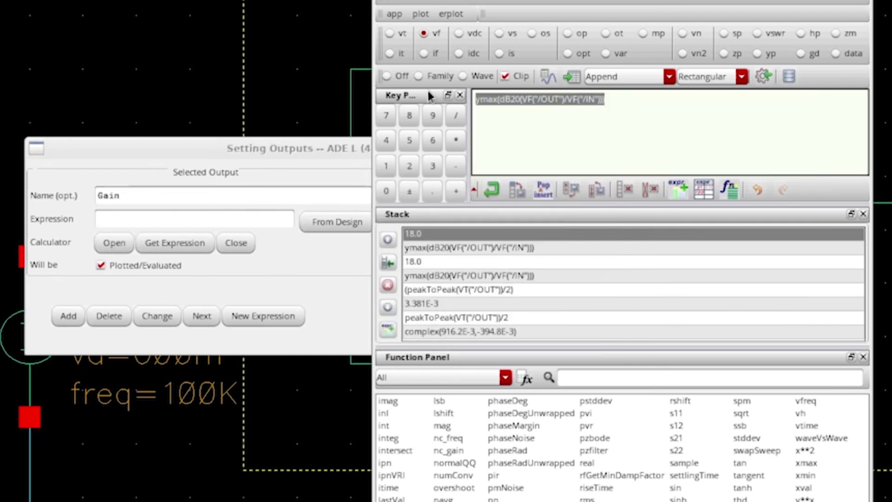
pyautogui.click(203, 218)
pyautogui.middleClick(203, 218)
pyautogui.click(236, 242)
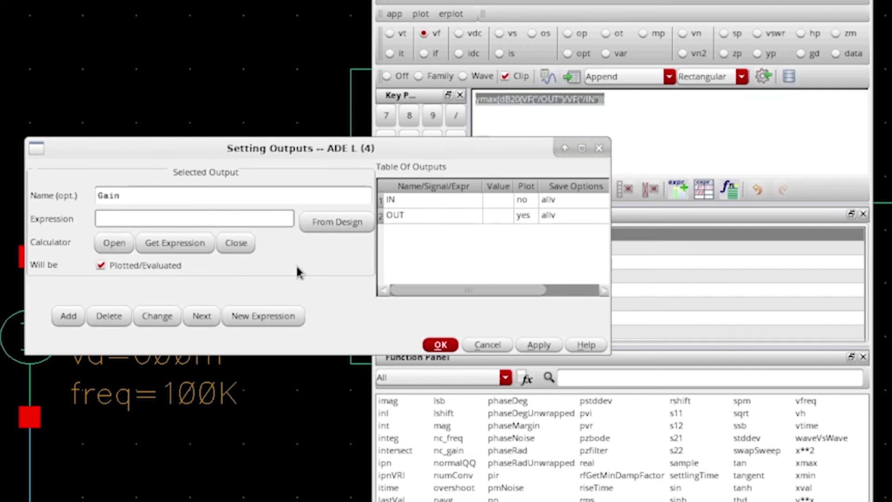
pyautogui.click(193, 250)
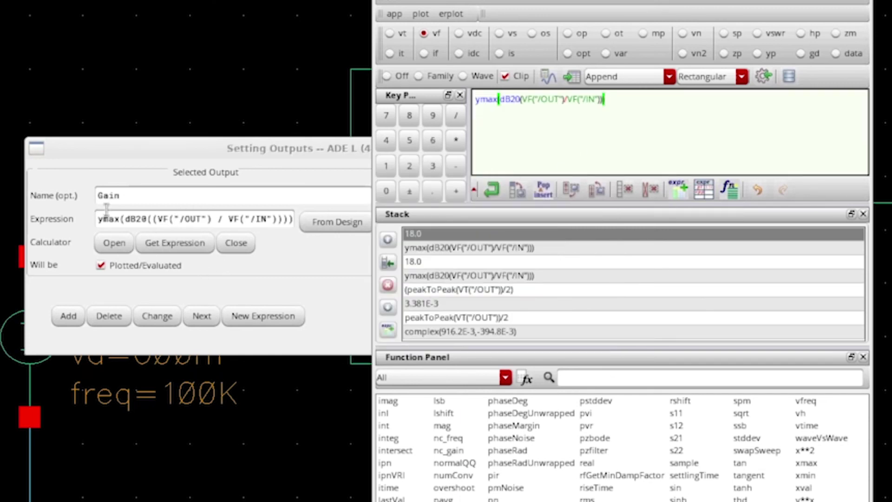
pyautogui.click(304, 257)
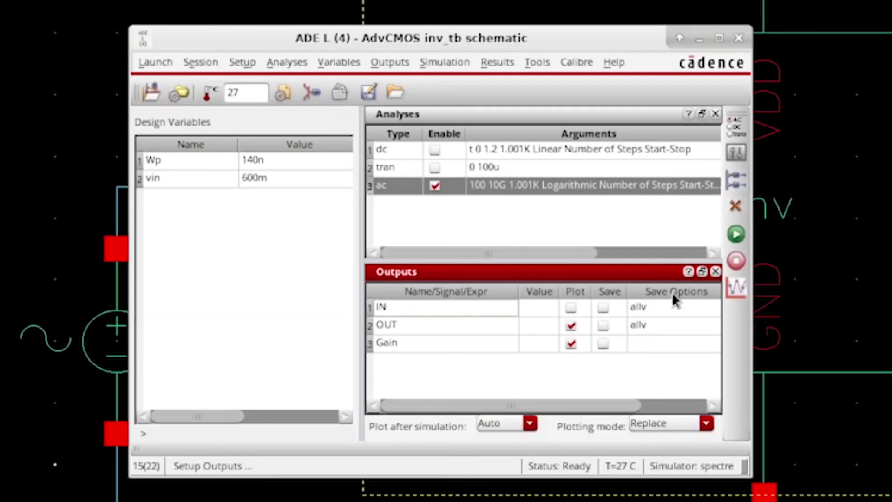
# Step: Rerun the simulation so Gain reads 18 dB, and turn off plotting for OUT
pyautogui.click(737, 235)
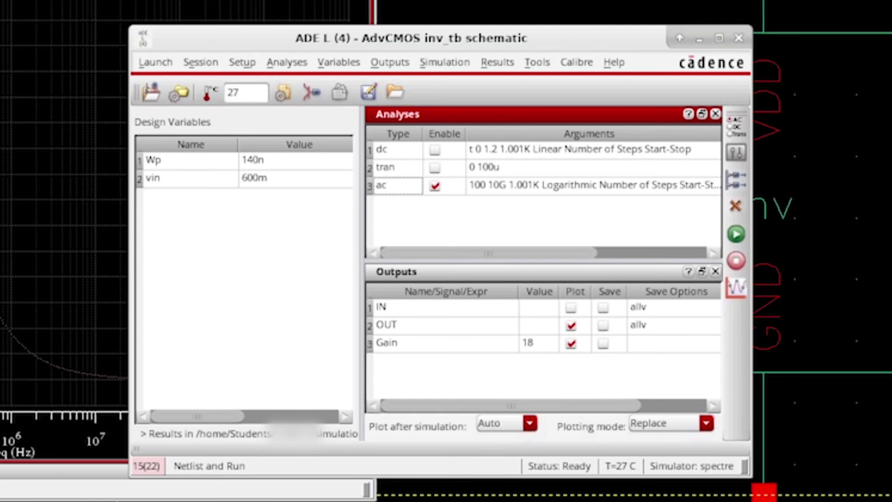
pyautogui.click(581, 326)
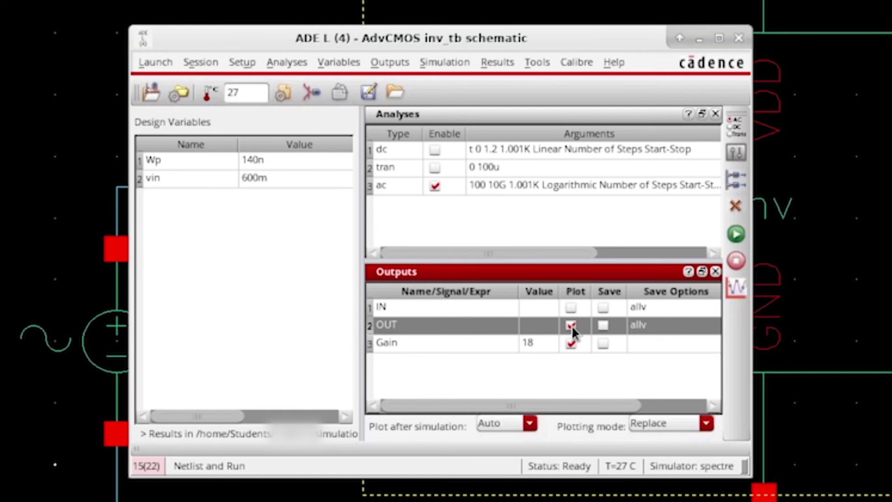
pyautogui.click(735, 234)
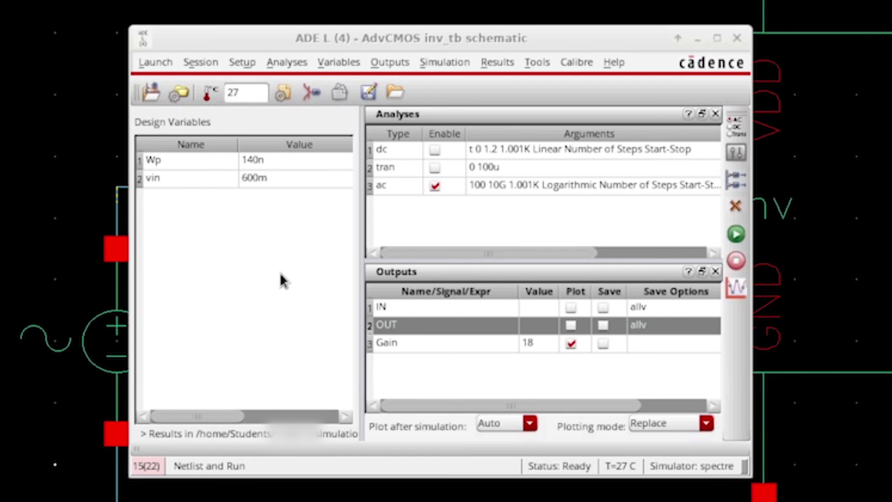
# Step: Start a parametric analysis with vin as the swept design variable
pyautogui.click(534, 61)
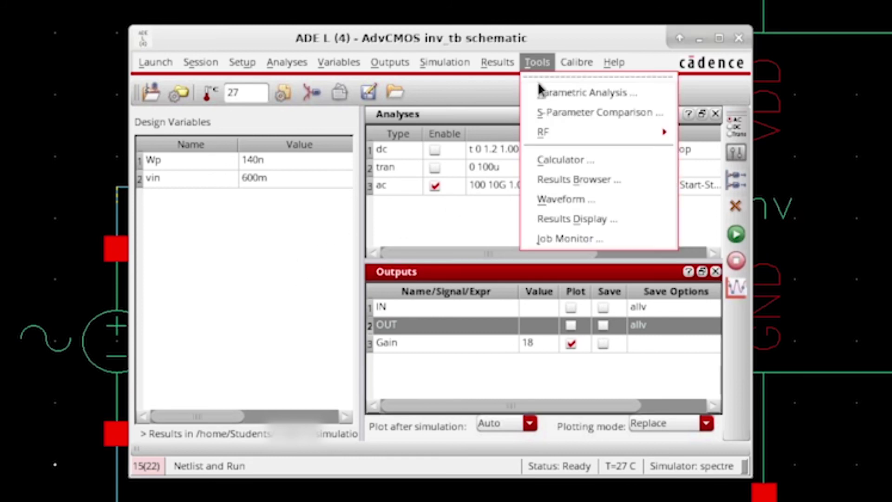
pyautogui.click(539, 89)
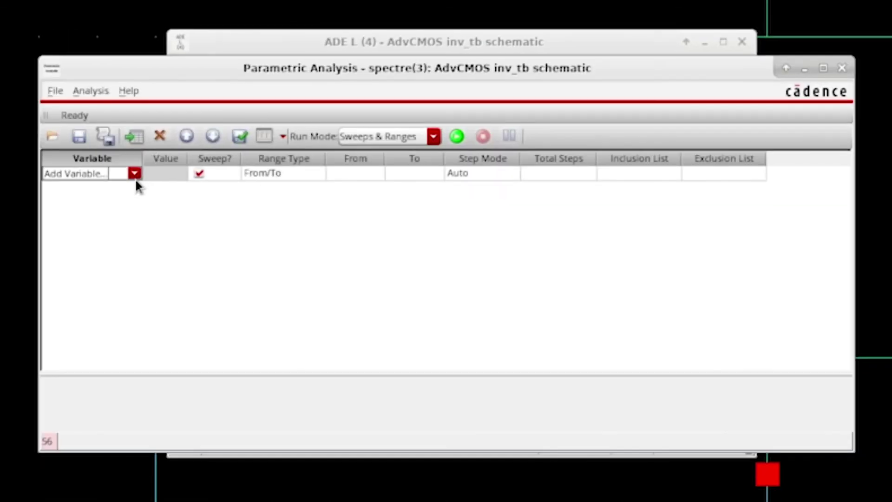
pyautogui.click(135, 175)
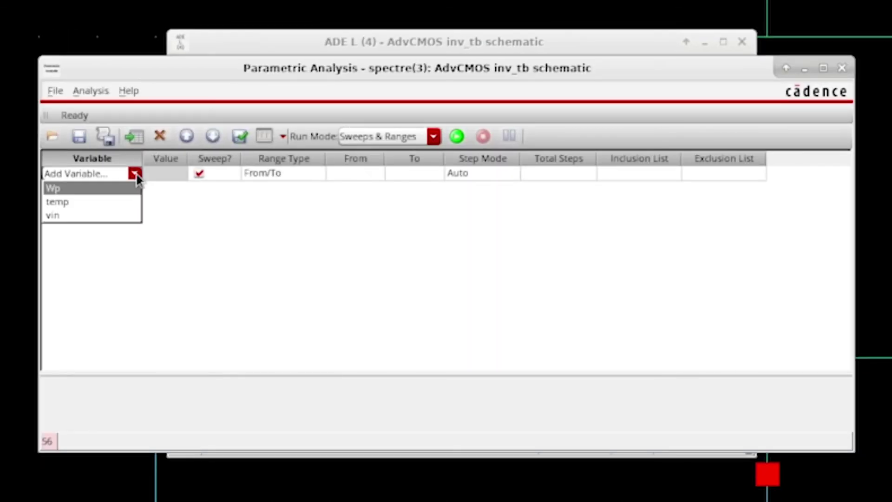
pyautogui.click(138, 215)
# Step: Sweep vin from 0 to 1.2 with 51 total steps
pyautogui.click(341, 175)
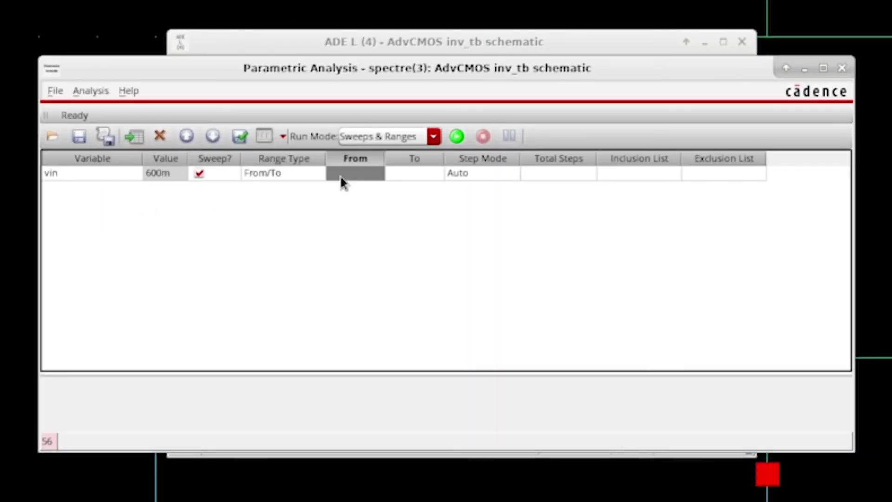
pyautogui.write('0')
pyautogui.click(421, 177)
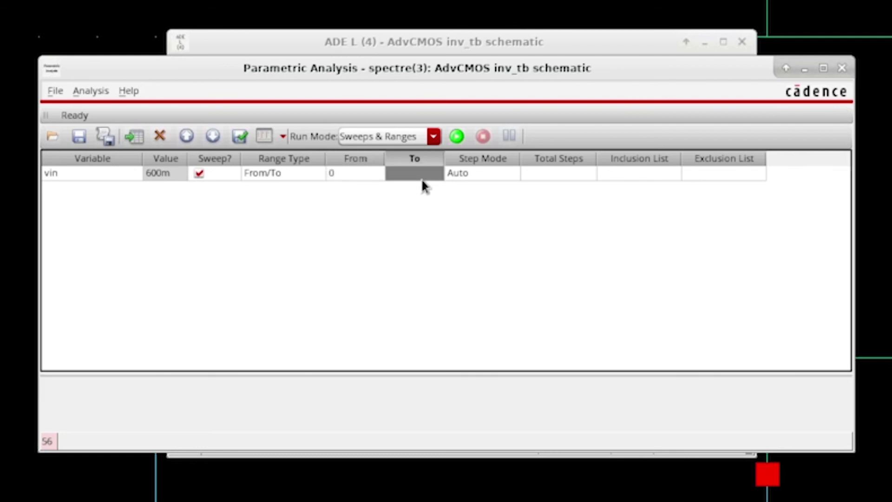
pyautogui.write('1.2')
pyautogui.press('Return')
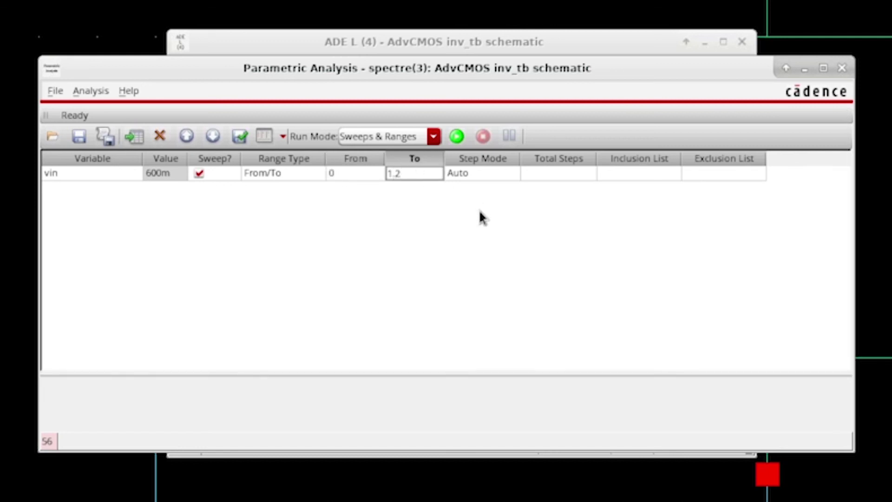
pyautogui.click(535, 174)
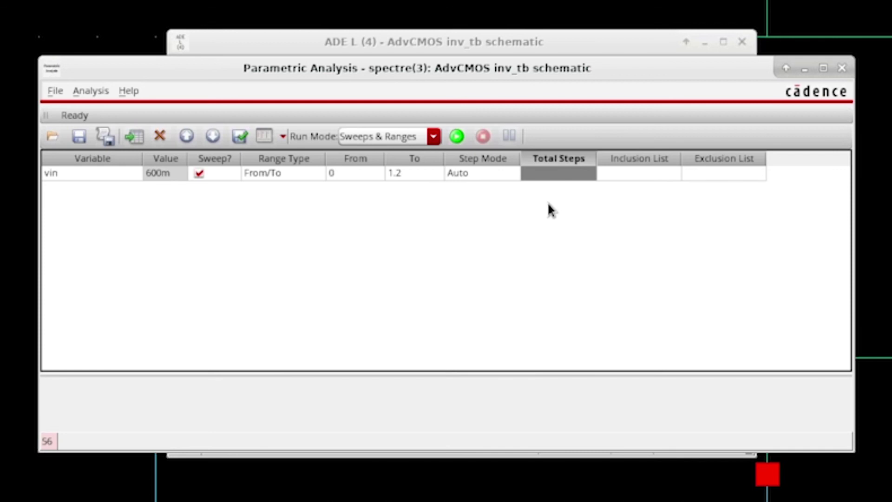
pyautogui.write('51')
pyautogui.press('Return')
# Step: Set Linear step spacing and attempt a first run of the vin sweep
pyautogui.click(511, 176)
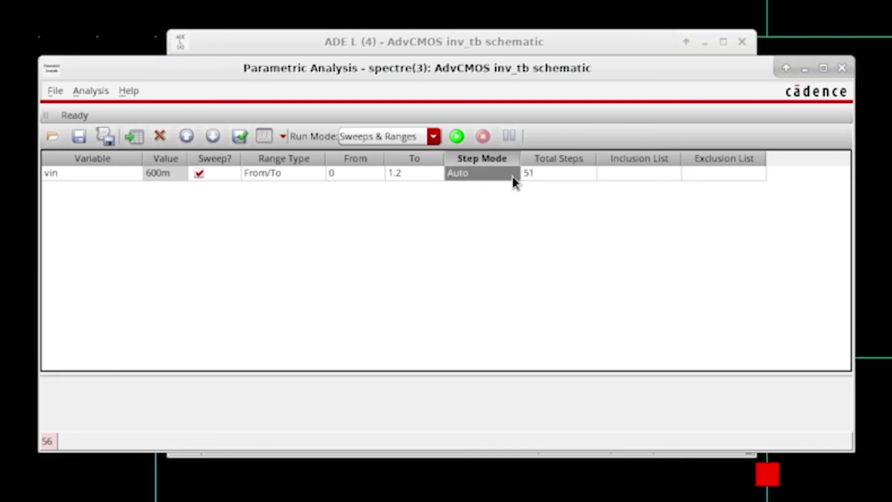
pyautogui.click(514, 174)
pyautogui.click(513, 174)
pyautogui.click(505, 213)
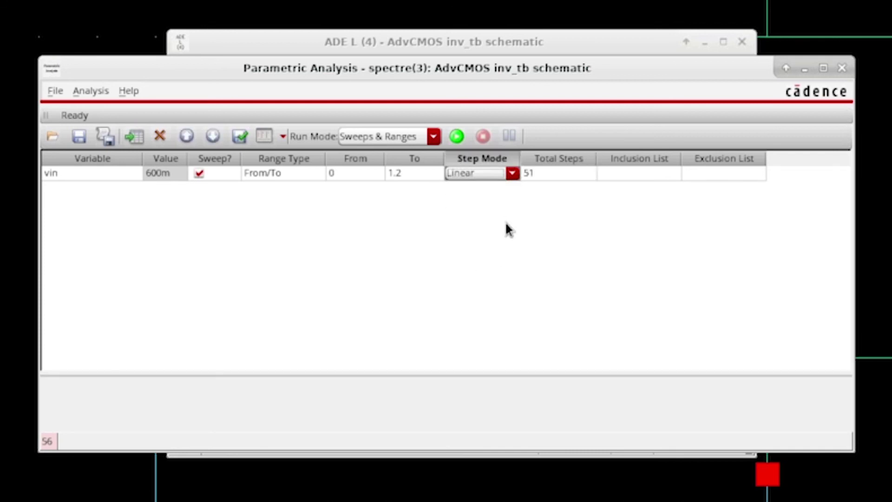
pyautogui.click(502, 225)
pyautogui.click(456, 137)
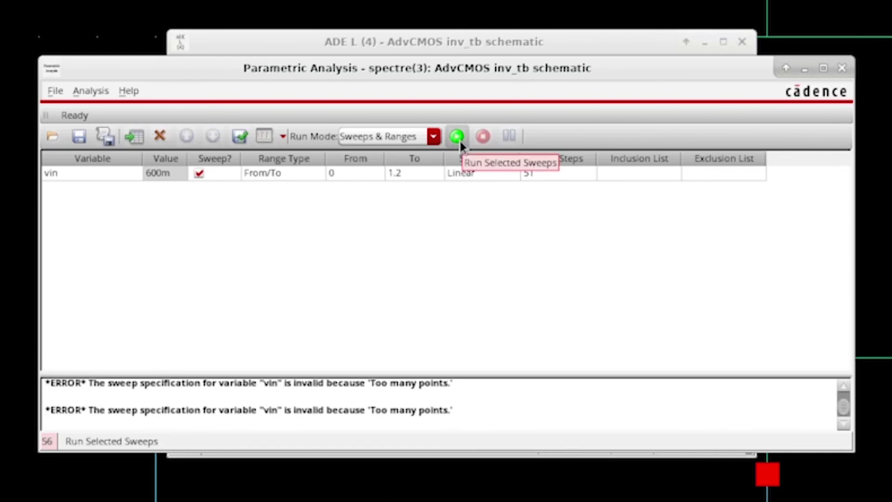
# Step: Run the 51-point vin sweep, accepting the Too Many Points warning, to plot Gain versus vin
pyautogui.click(458, 136)
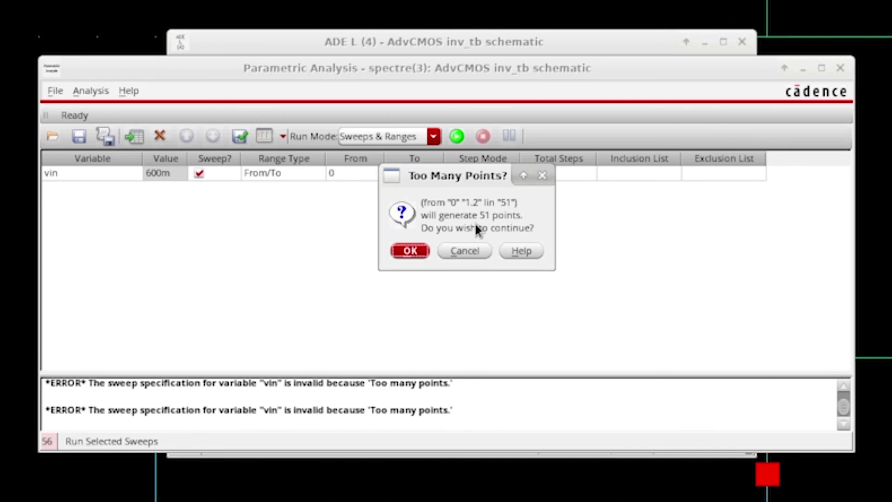
pyautogui.click(410, 251)
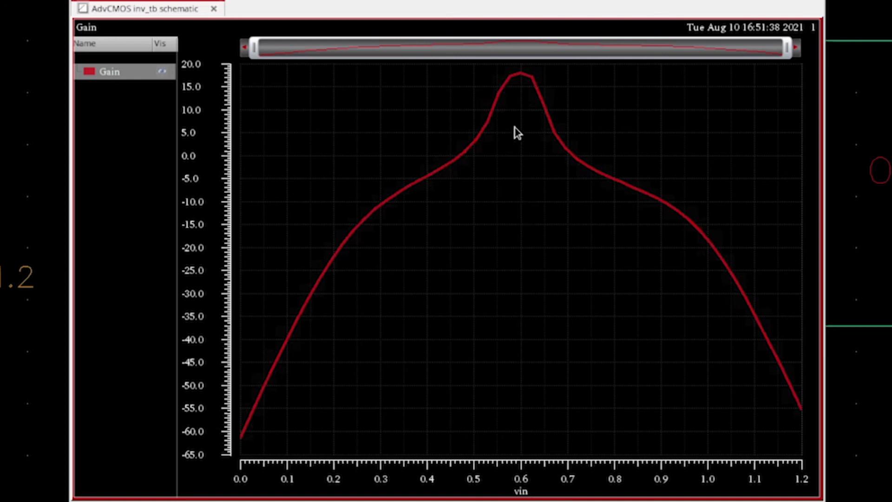
pyautogui.moveTo(521, 80)
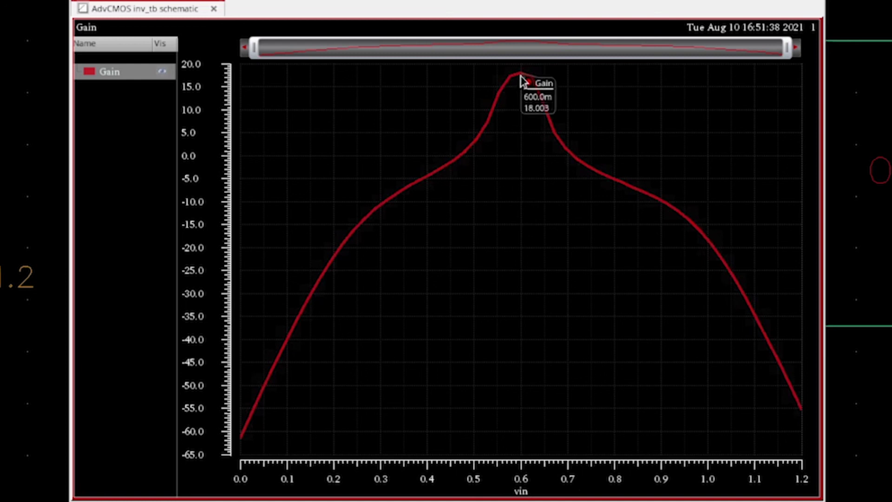